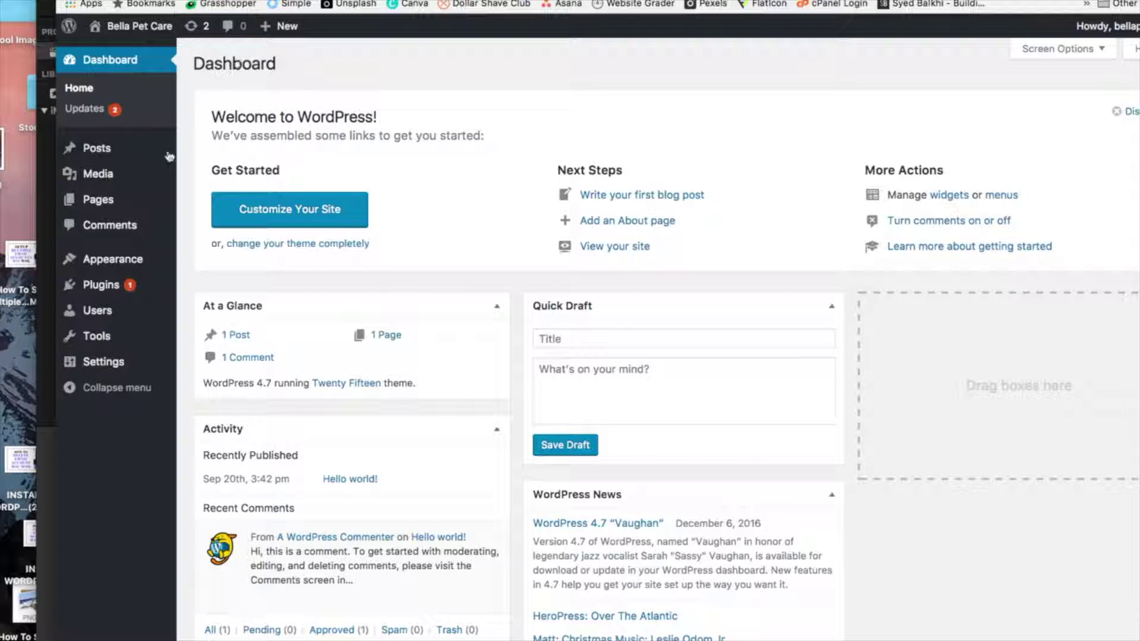
# From the installed plugins list, search for wp-optimize and install the WP-Optimize plugin.
pyautogui.click(101, 287)
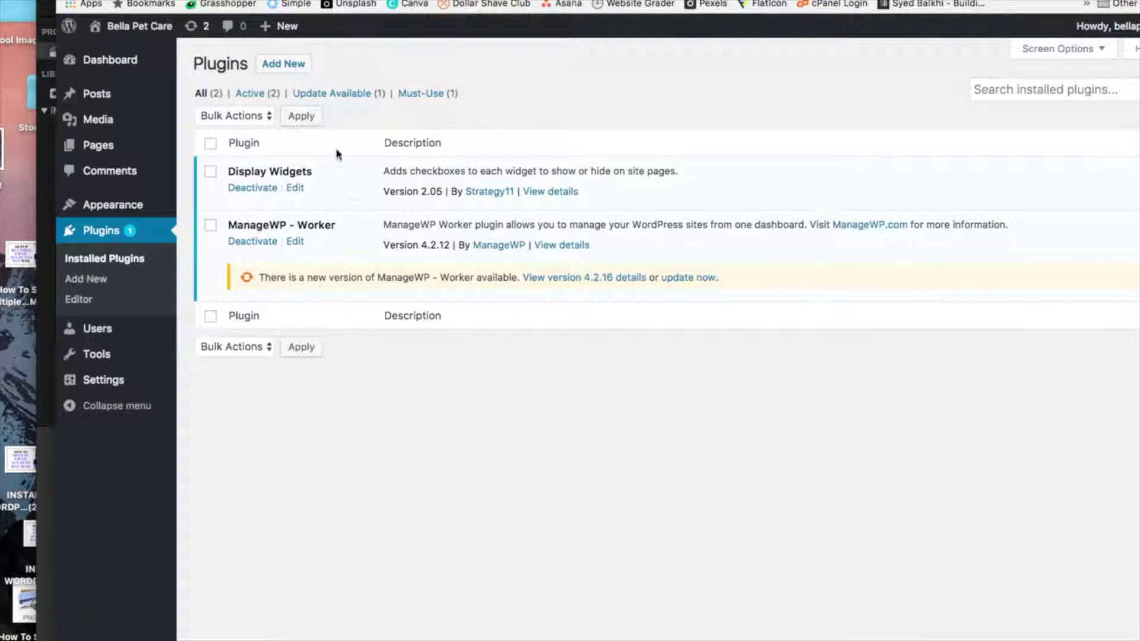
pyautogui.click(283, 64)
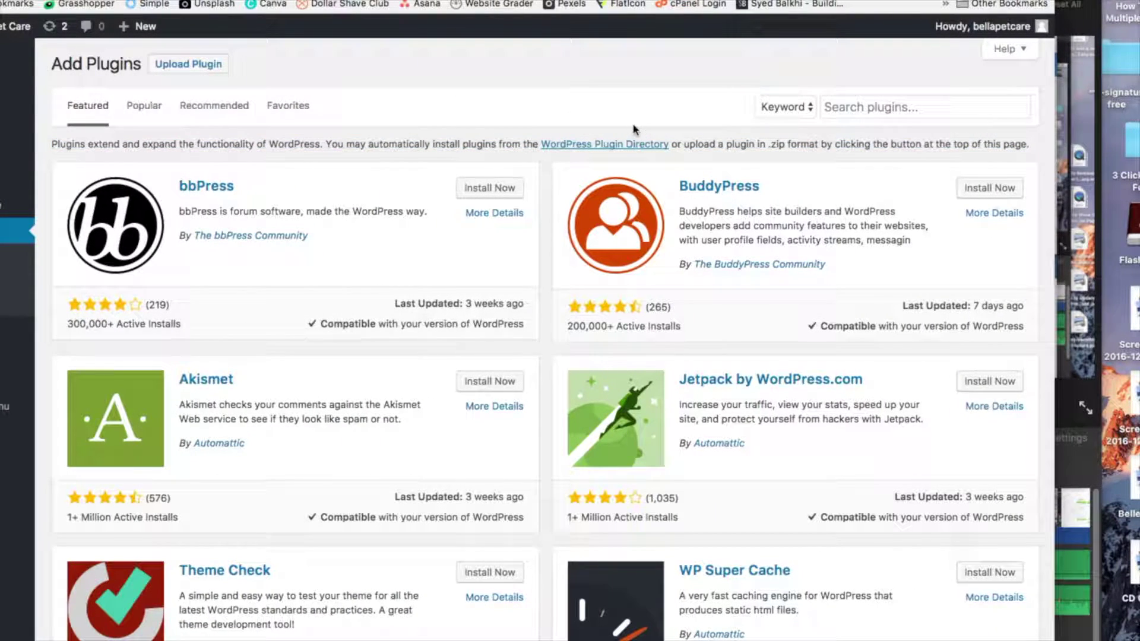
pyautogui.click(863, 106)
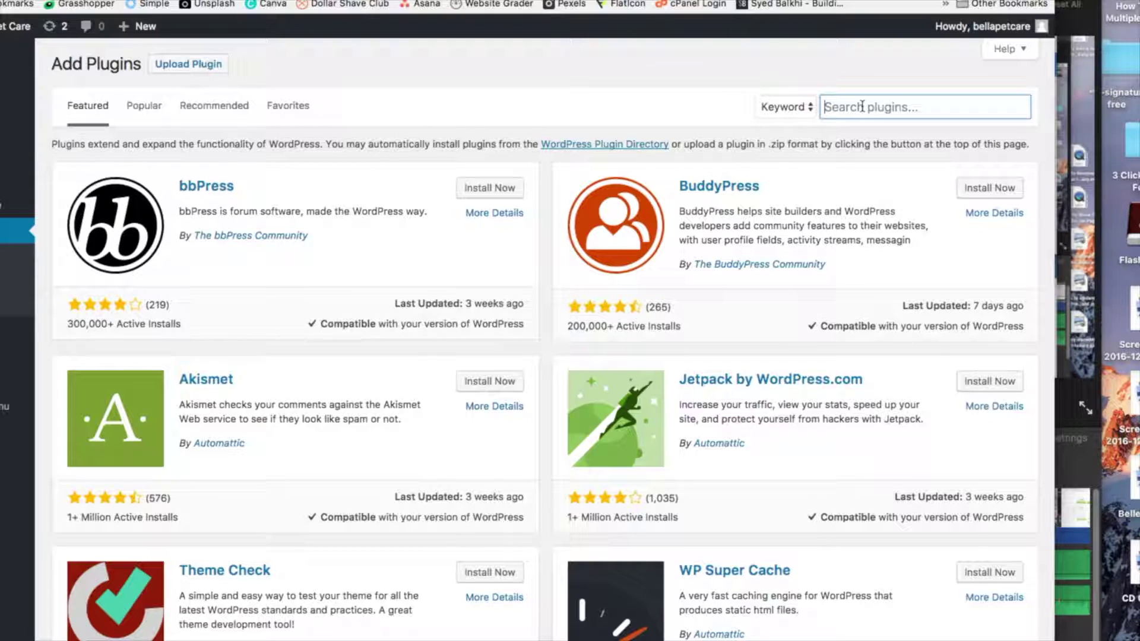
pyautogui.write('wp-')
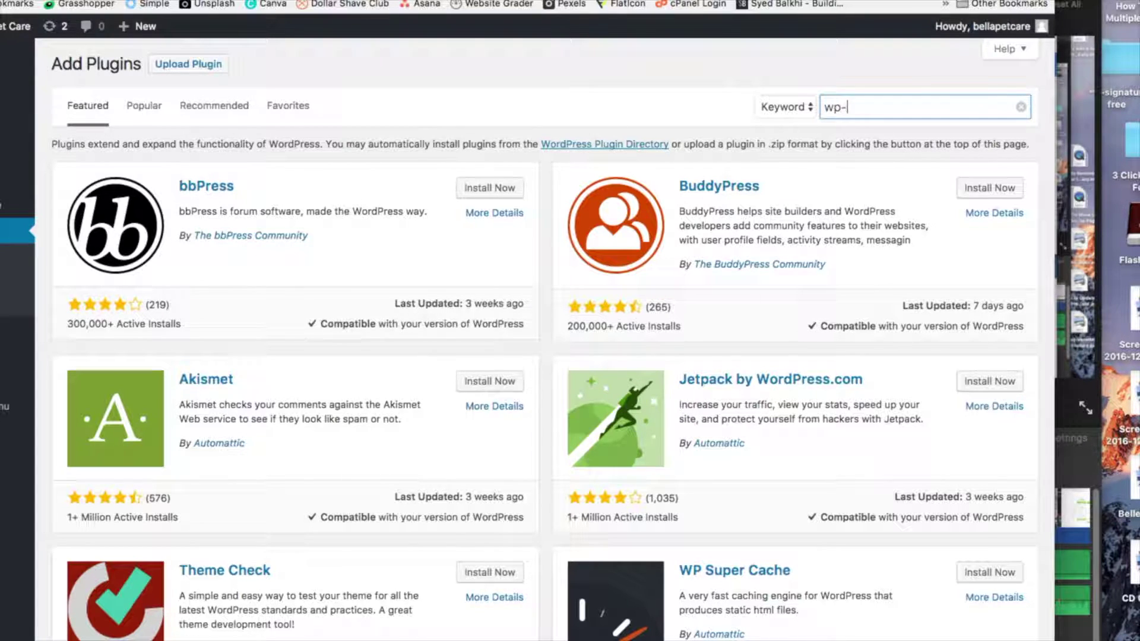
pyautogui.write('optimize')
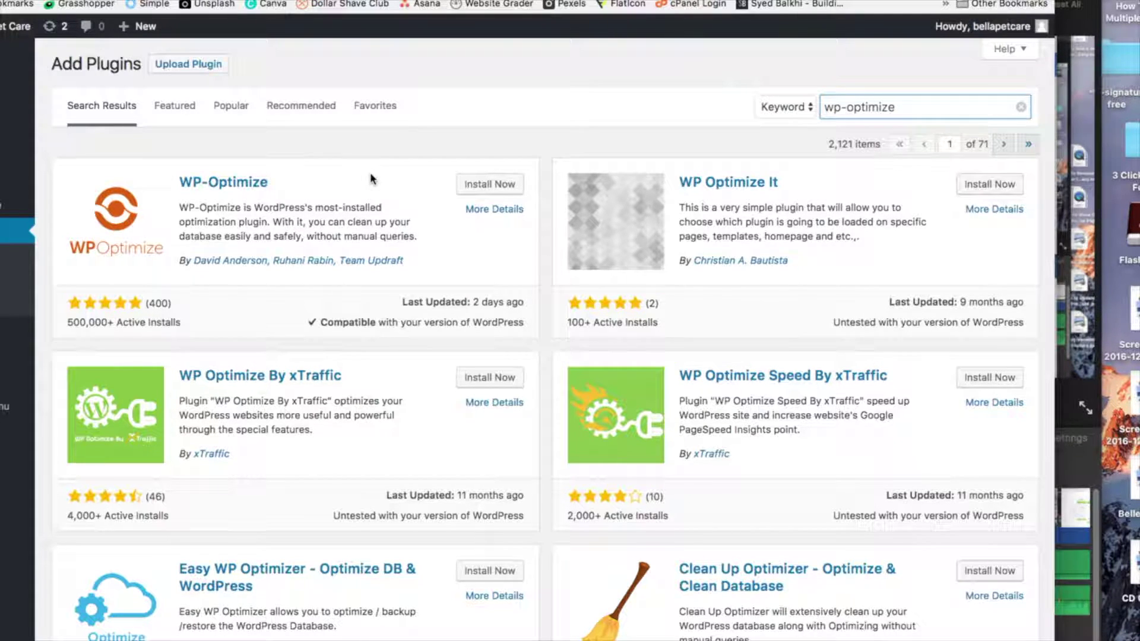
pyautogui.click(489, 184)
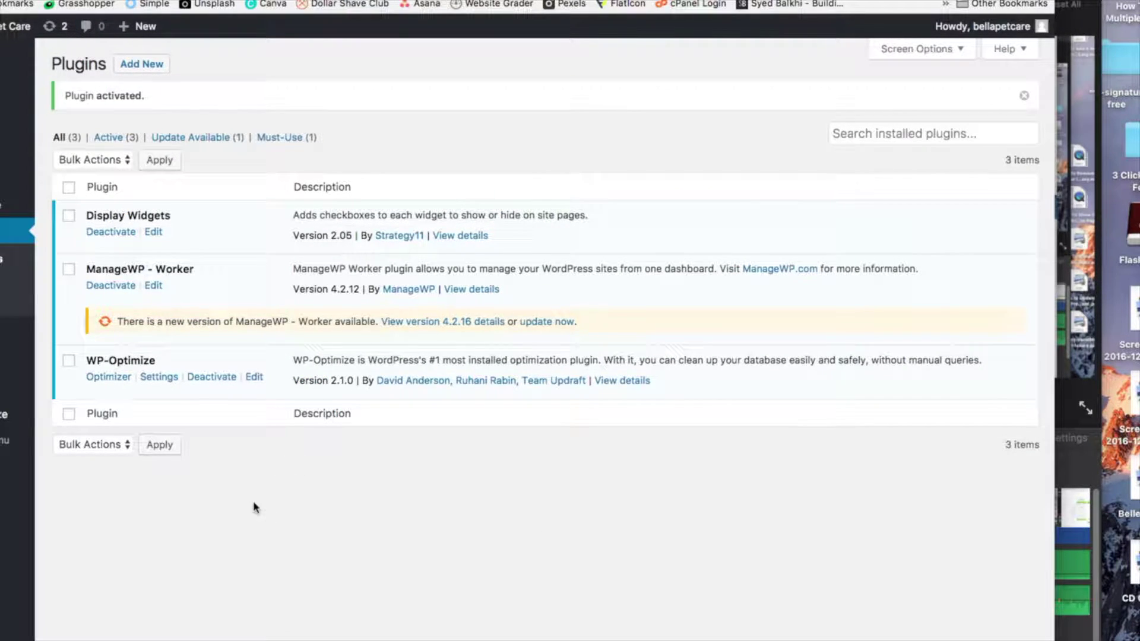
# Clear an accidental select-all on the WP-Optimize plugin page.
pyautogui.press('super+a')
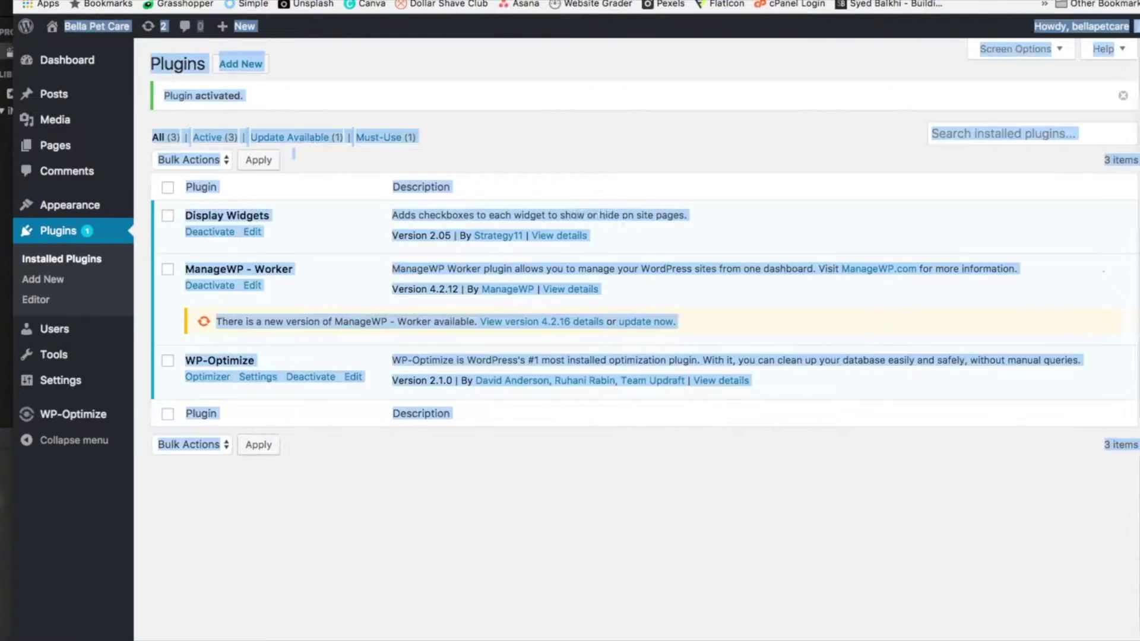
pyautogui.click(415, 493)
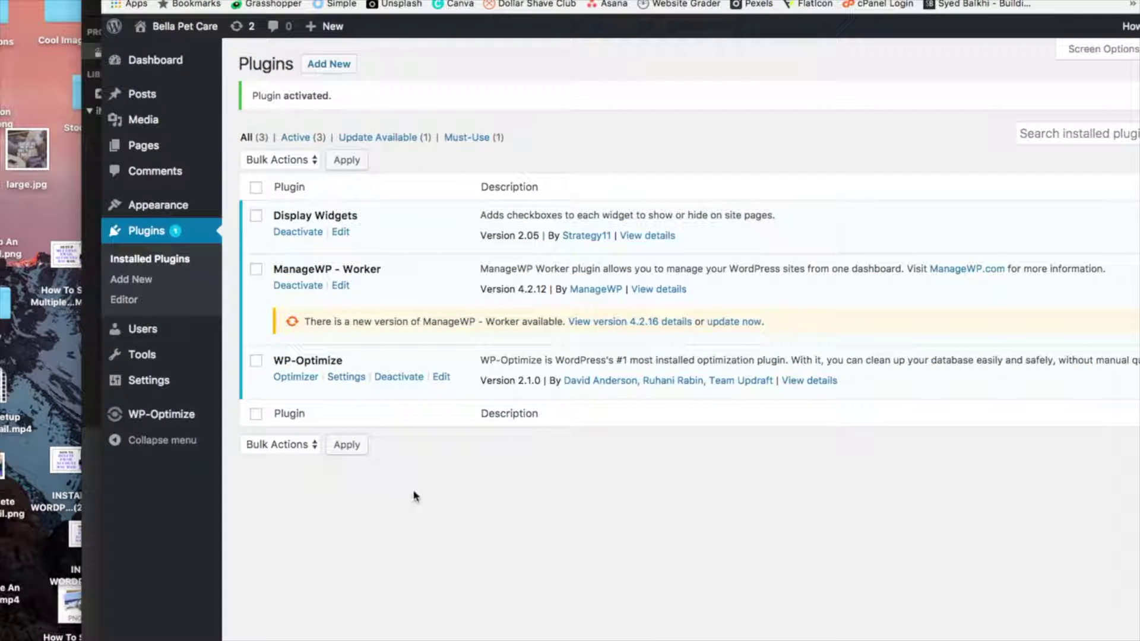
# Open WP-Optimize from the admin sidebar and switch to its Settings tab.
pyautogui.click(142, 418)
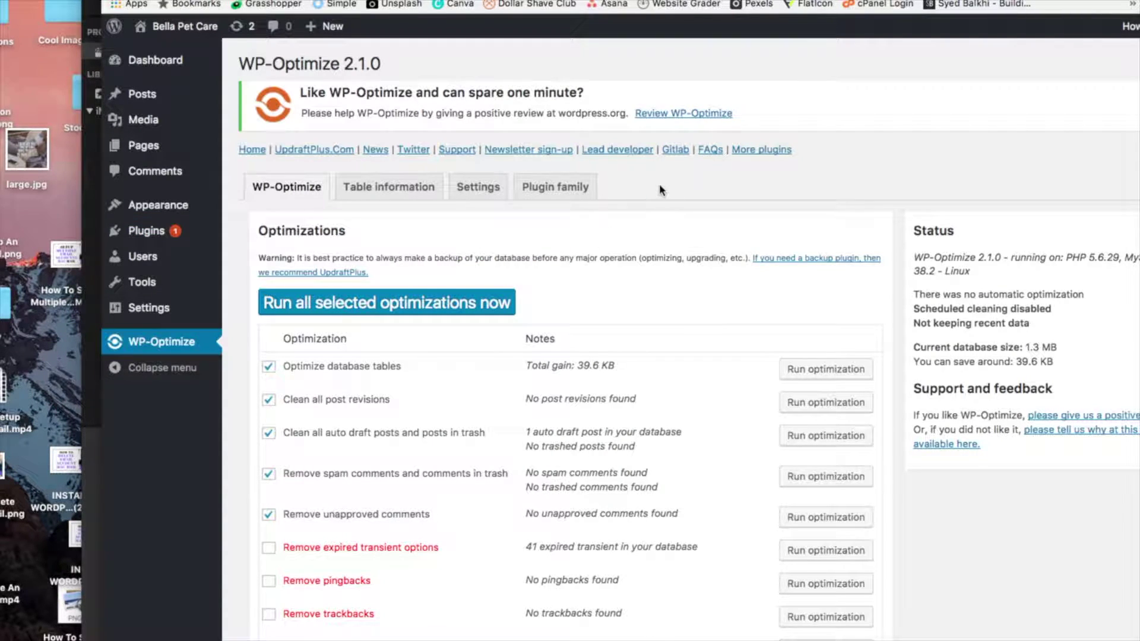
pyautogui.scroll(-2, 659, 184)
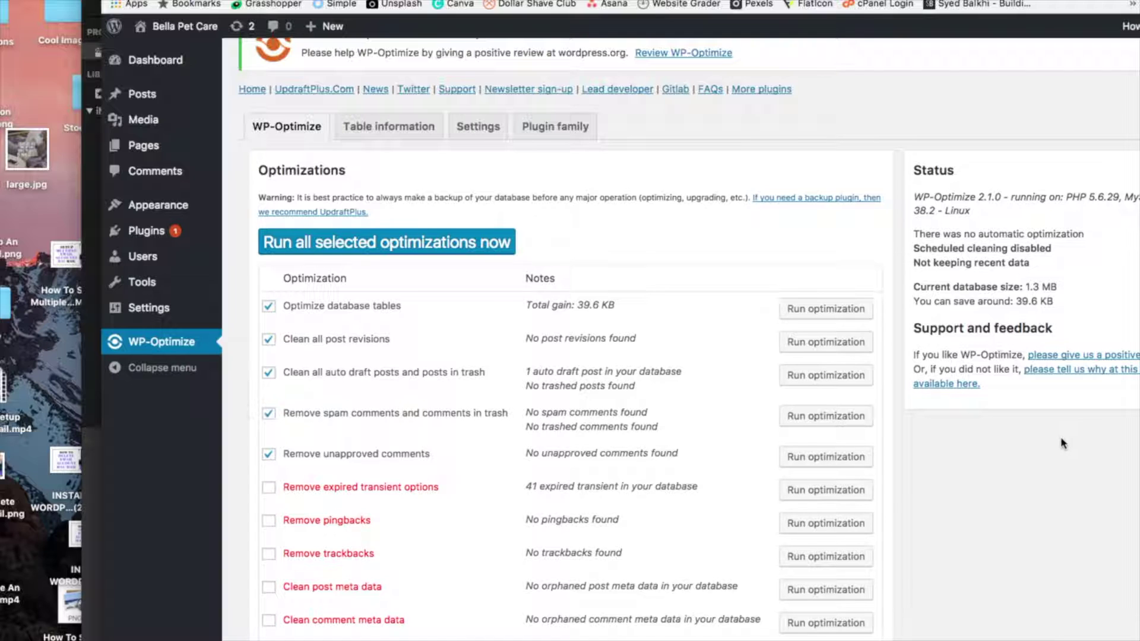
pyautogui.scroll(-2, 1061, 443)
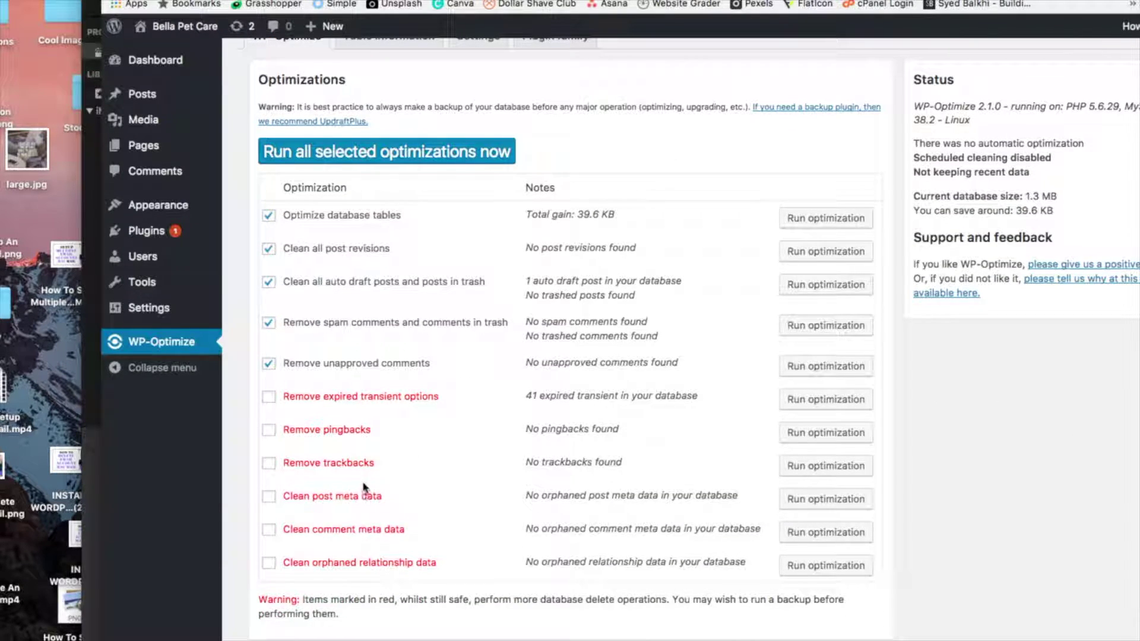
pyautogui.scroll(1, 963, 415)
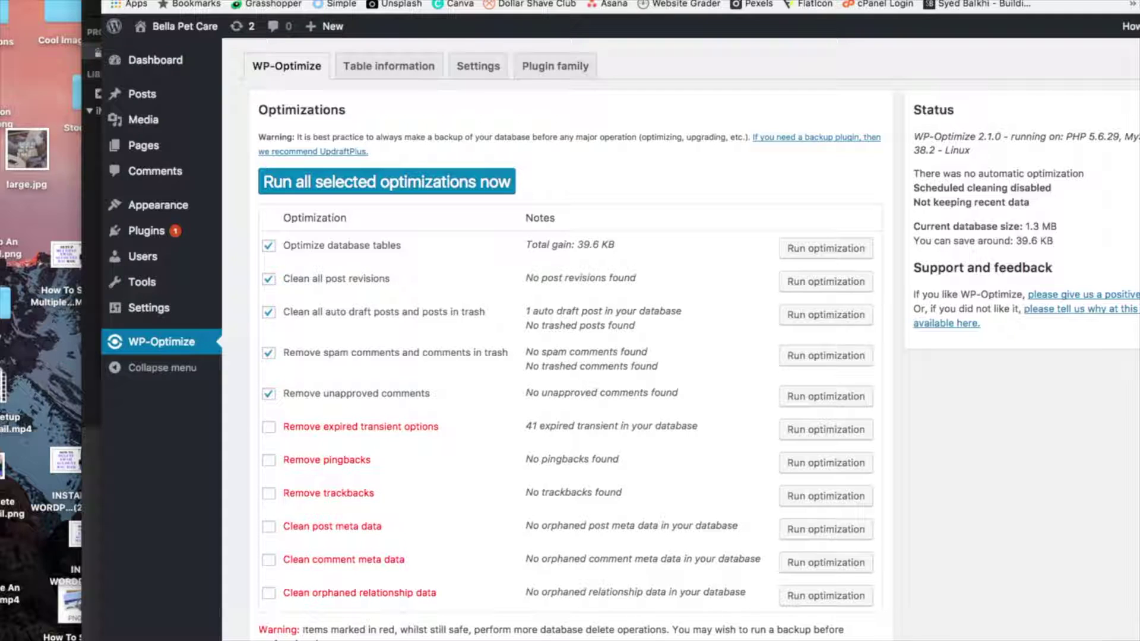
pyautogui.scroll(1, 600, 219)
pyautogui.scroll(1, 599, 218)
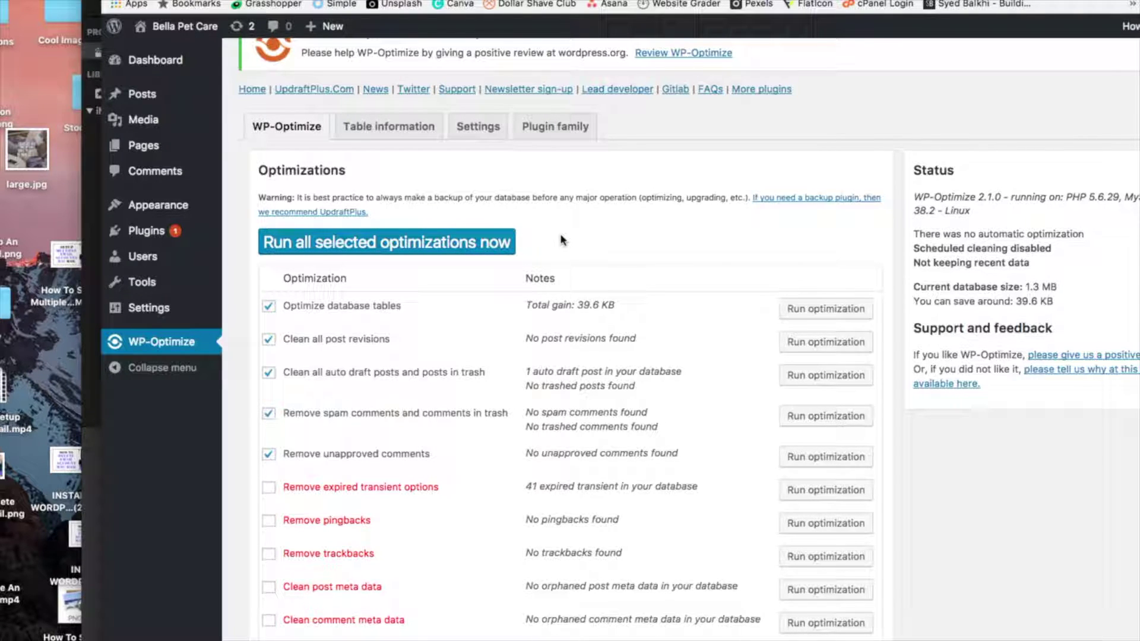
pyautogui.scroll(2, 561, 241)
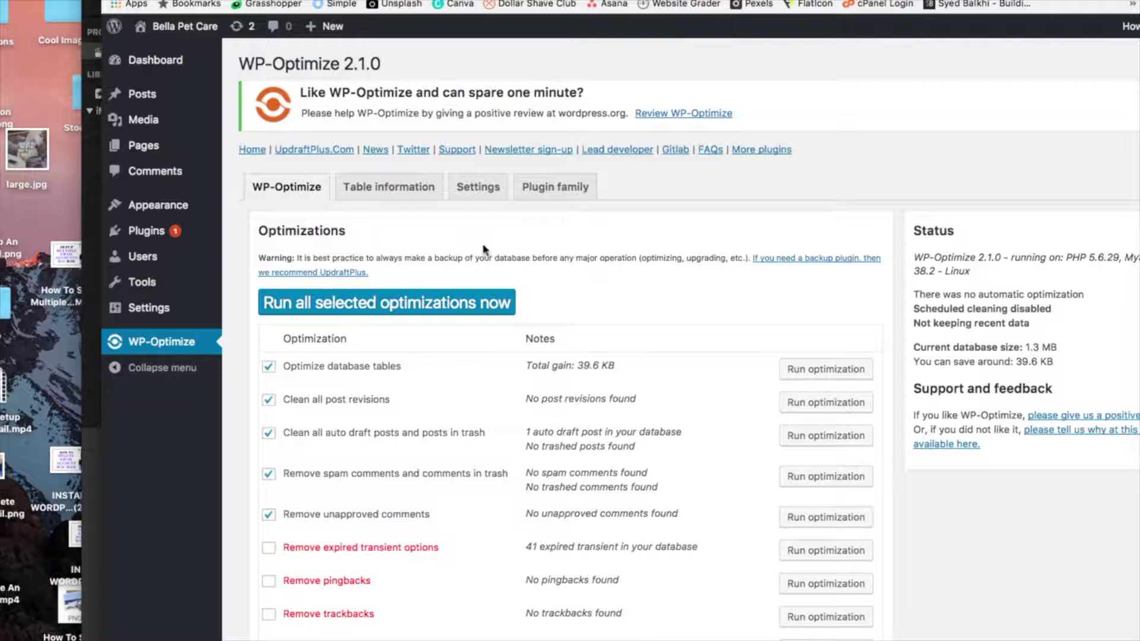
pyautogui.click(479, 191)
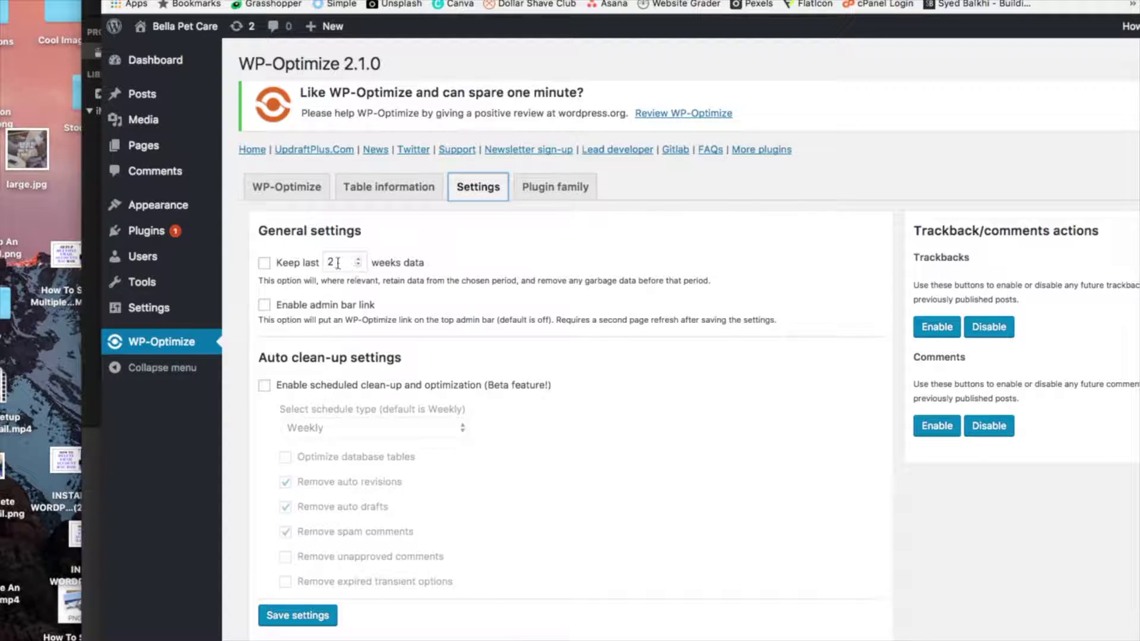
pyautogui.moveTo(344, 262)
pyautogui.click(342, 262)
pyautogui.press('BackSpace')
pyautogui.write('4')
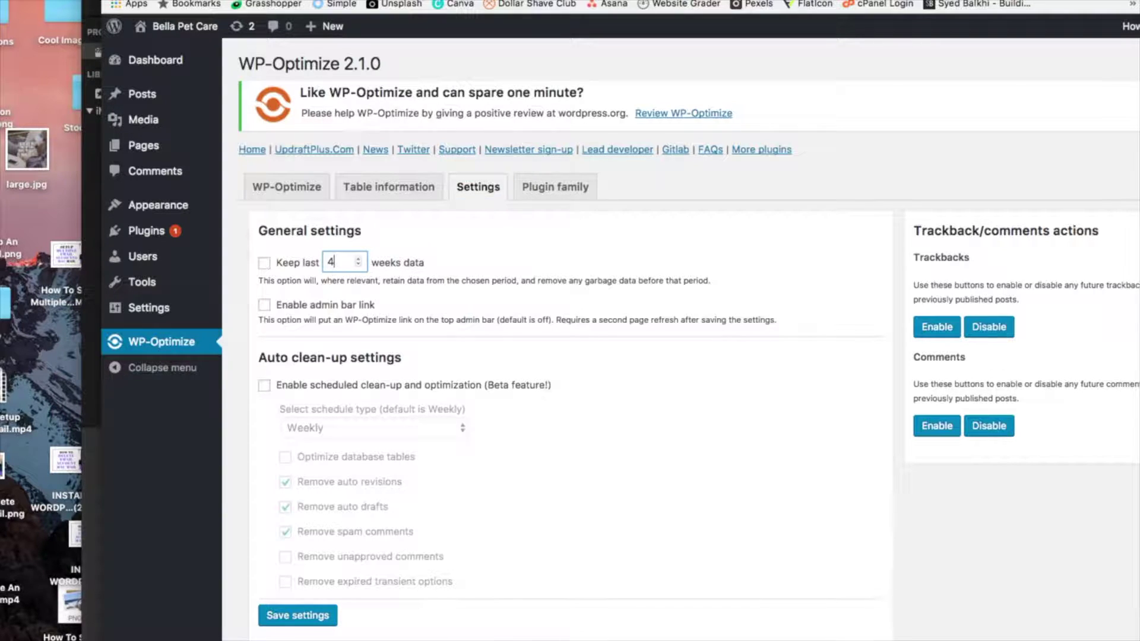
pyautogui.click(358, 265)
pyautogui.click(357, 263)
pyautogui.click(358, 266)
pyautogui.click(358, 266)
pyautogui.click(264, 268)
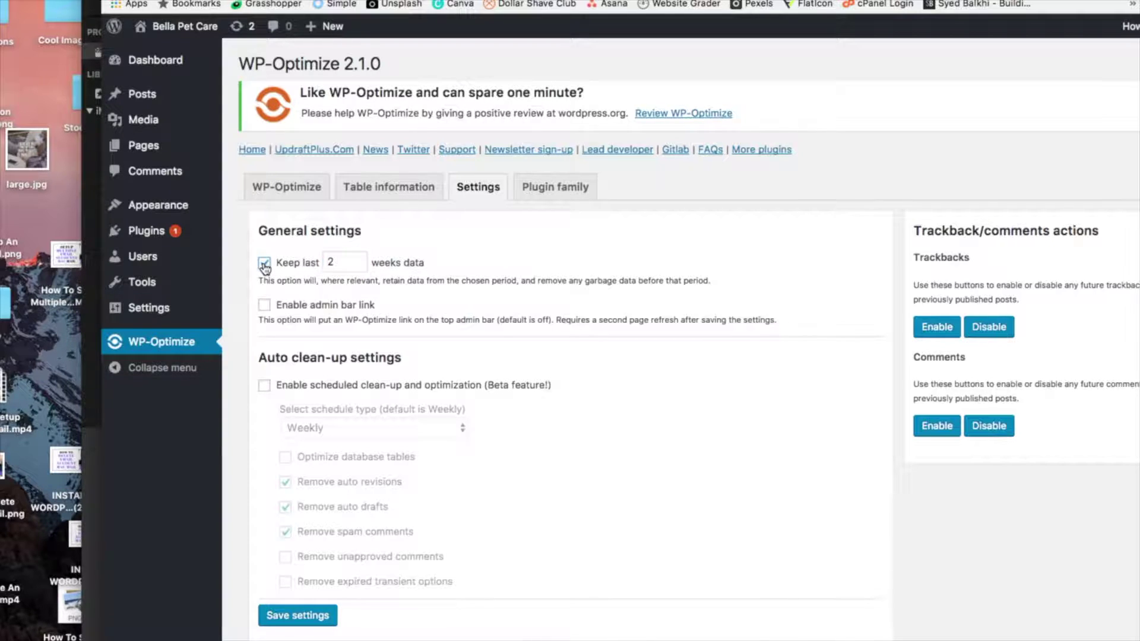
pyautogui.click(265, 268)
pyautogui.click(264, 267)
pyautogui.scroll(-2, 495, 248)
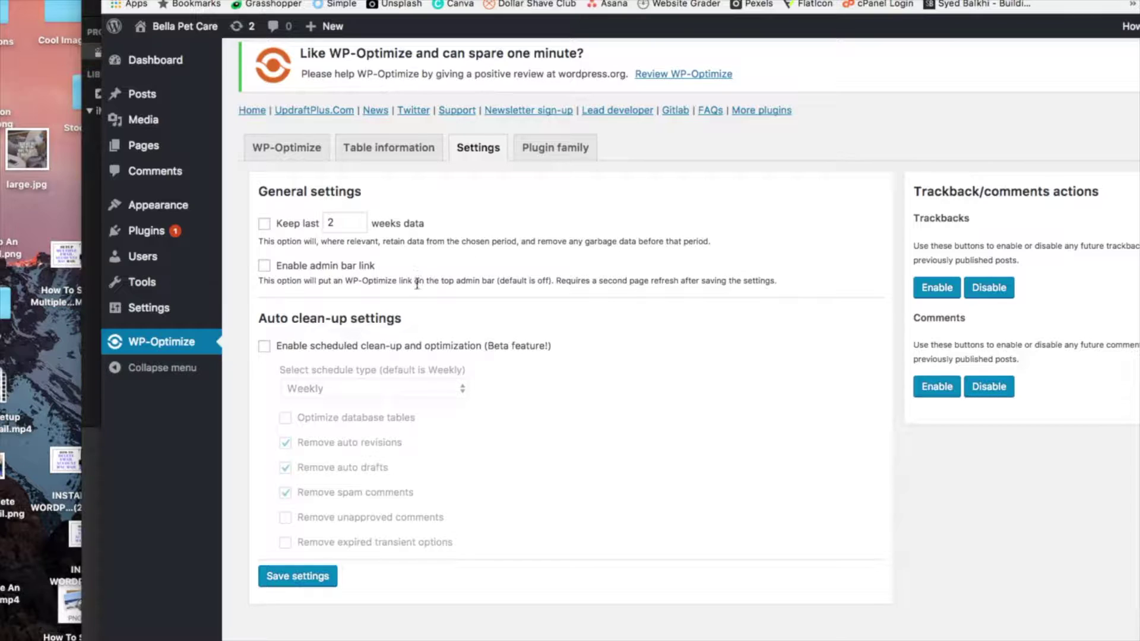
# Enable Daily scheduled clean-up with table optimisation and spam comment removal, and save settings.
pyautogui.click(267, 347)
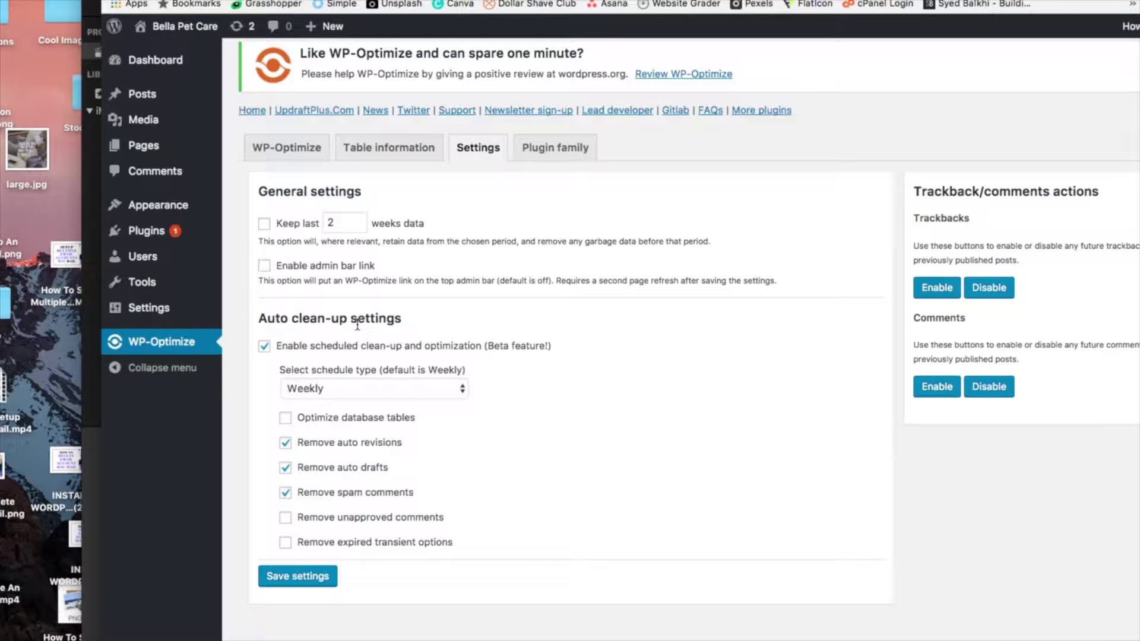
pyautogui.click(363, 388)
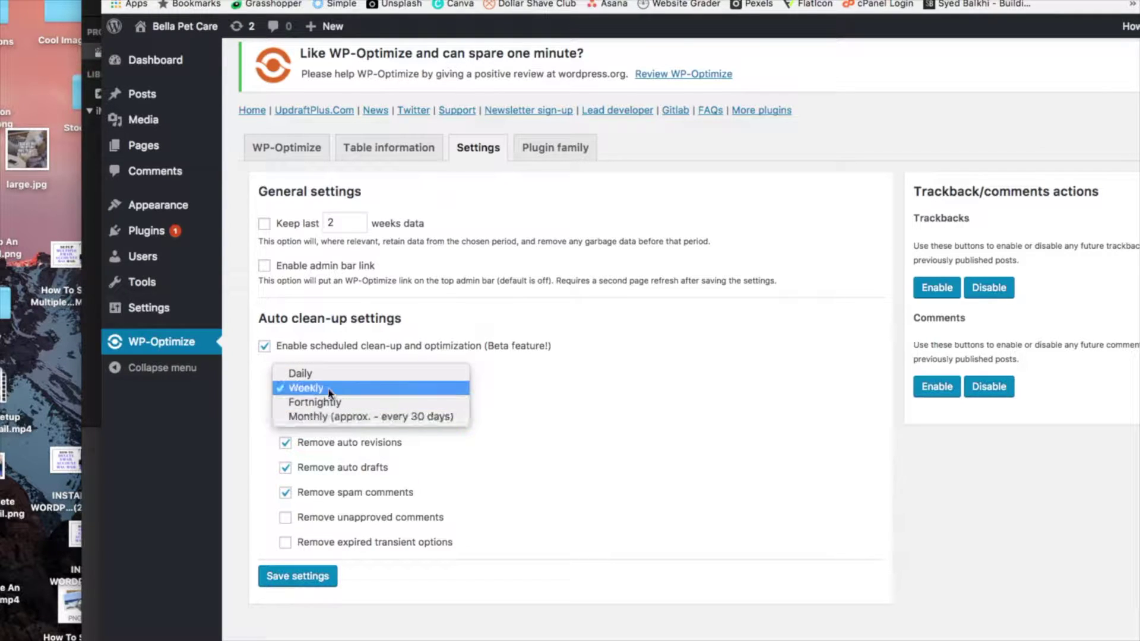
pyautogui.press('Escape')
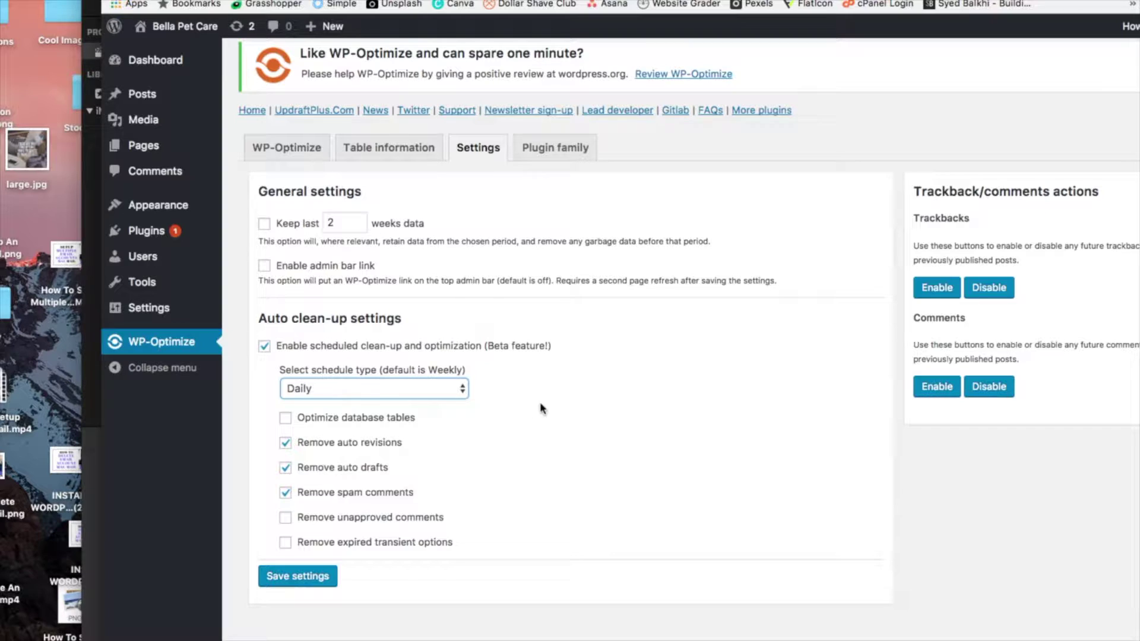
pyautogui.click(285, 418)
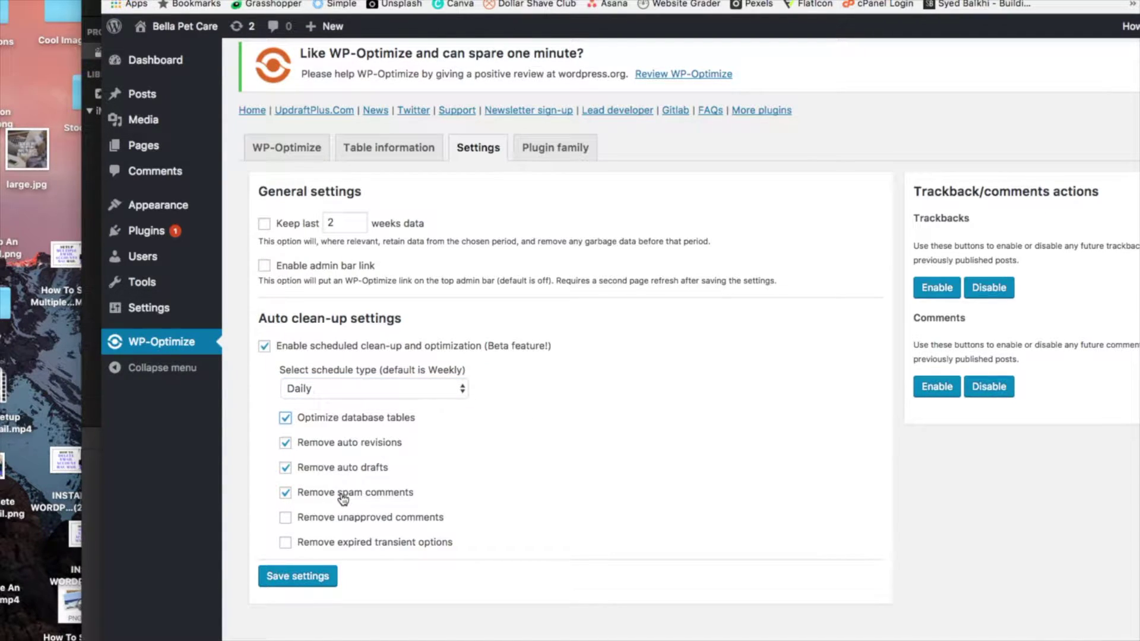
pyautogui.click(286, 494)
pyautogui.click(286, 493)
pyautogui.click(294, 578)
pyautogui.scroll(2, 555, 406)
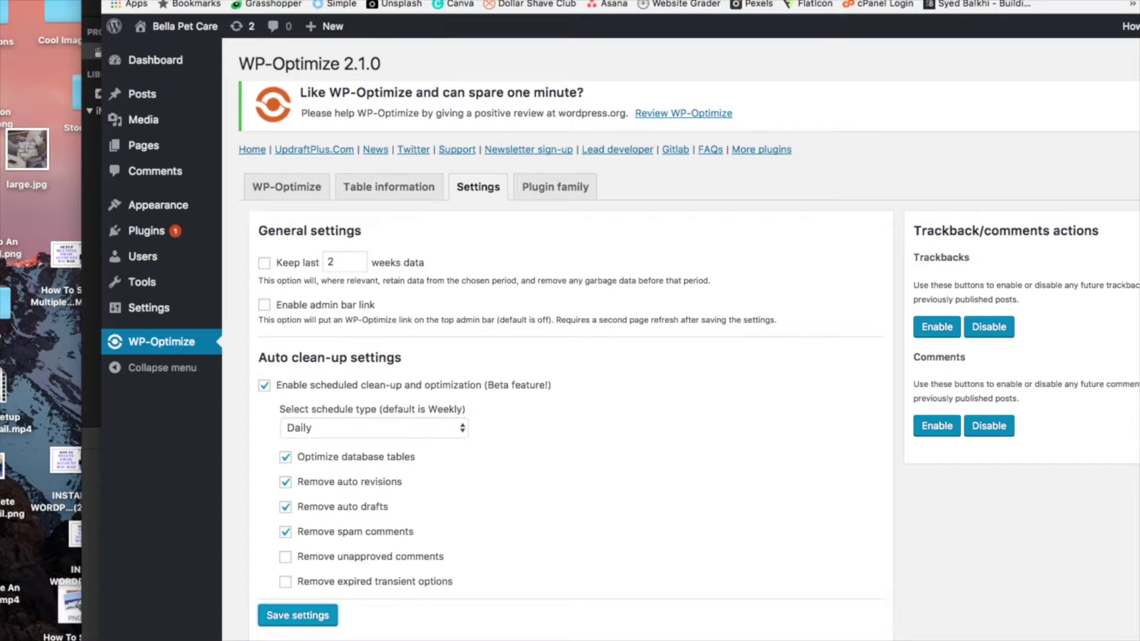